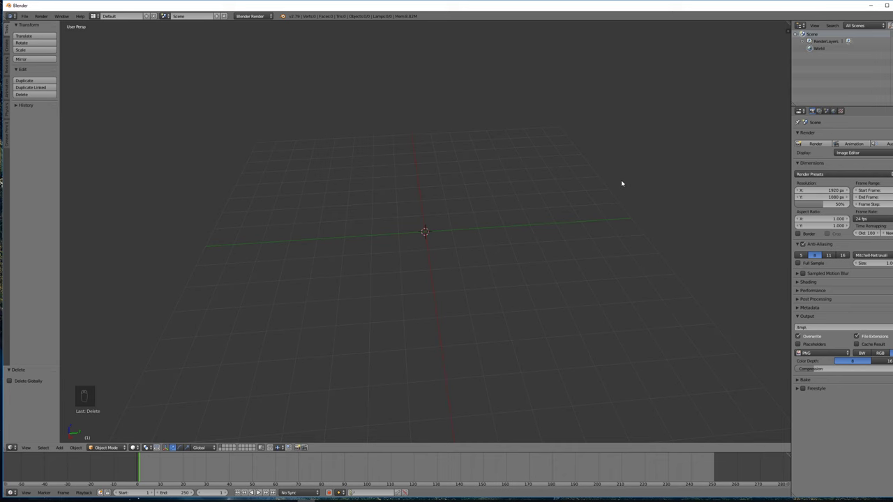
Step: Switch the render engine to Cycles Render with GPU Compute as the device
{"action": "left_click", "coordinate": [251, 15]}
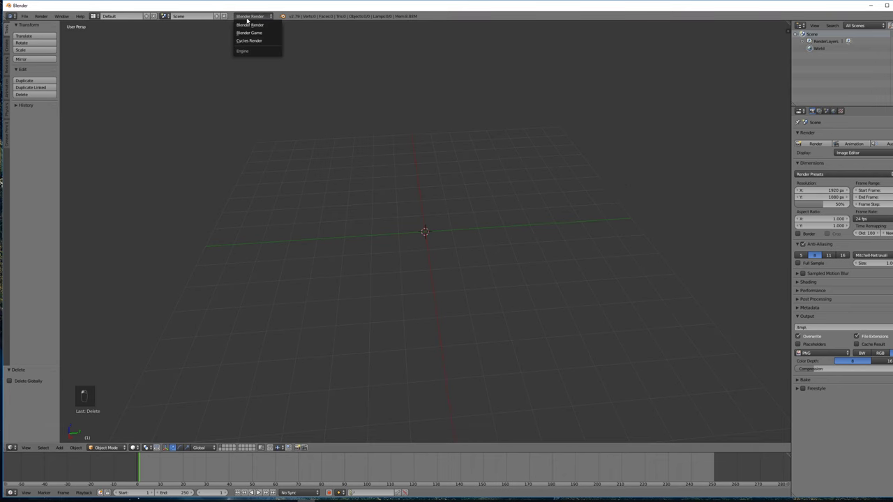
{"action": "left_click", "coordinate": [261, 44]}
{"action": "left_click", "coordinate": [848, 172]}
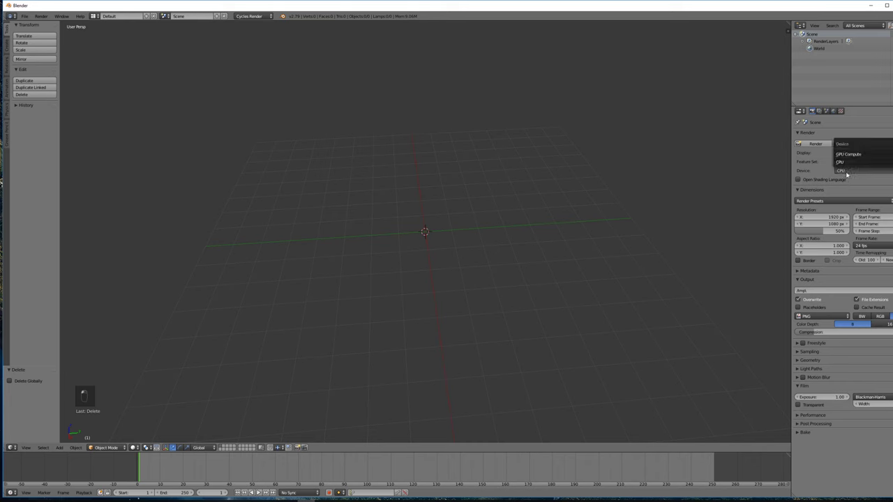
{"action": "left_click", "coordinate": [843, 158]}
{"action": "scroll", "coordinate": [514, 258], "scroll_direction": "down", "scroll_amount": 2}
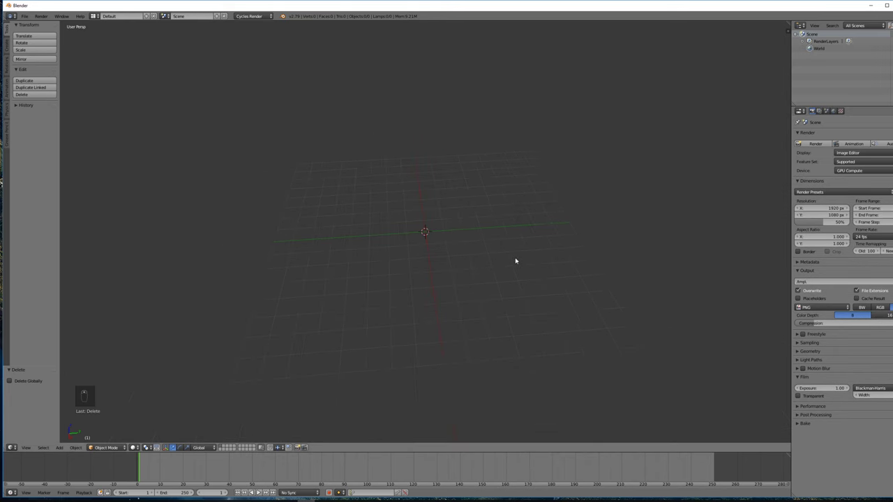
Step: Show the properties sidebar and add a cube at the origin
{"action": "key", "text": "n"}
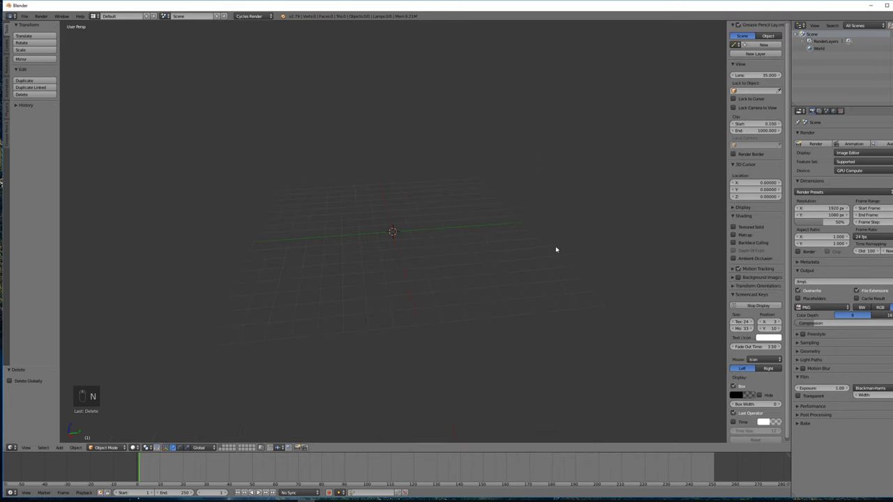
{"action": "key", "text": "shift+a"}
{"action": "mouse_move", "coordinate": [511, 257]}
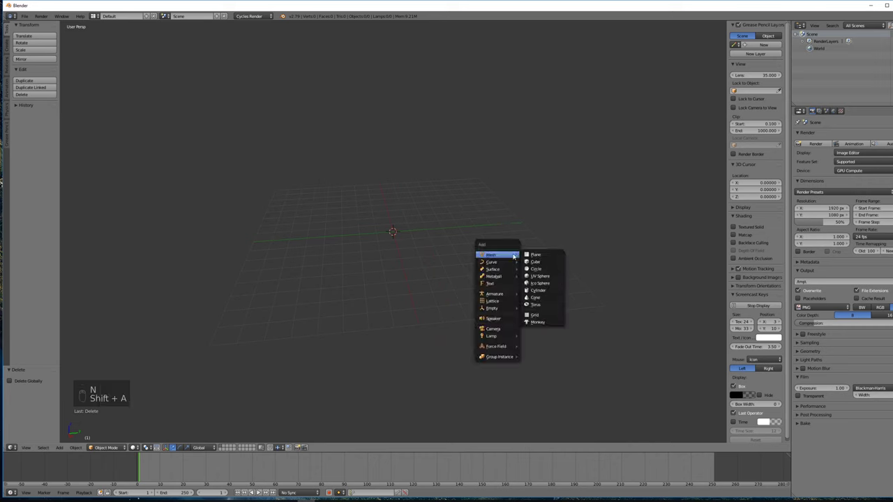
{"action": "left_click", "coordinate": [544, 259]}
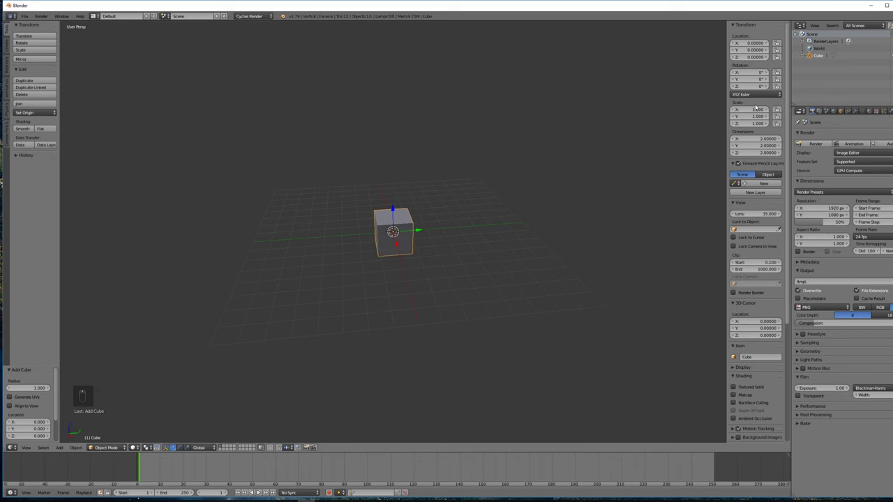
Step: Scale the cube to X 7, Y 2, Z 2 in the sidebar
{"action": "left_click", "coordinate": [736, 110]}
{"action": "type", "text": "7"}
{"action": "key", "text": "Tab"}
{"action": "type", "text": "2"}
{"action": "key", "text": "Tab"}
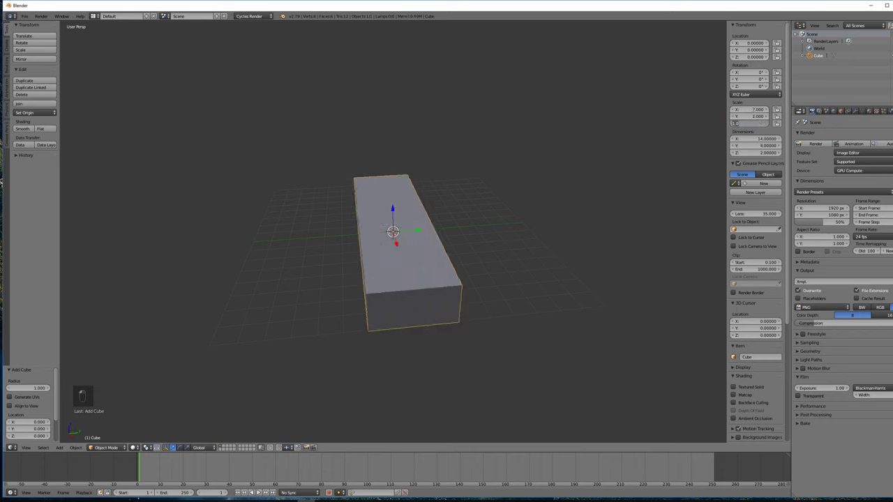
{"action": "type", "text": "2"}
{"action": "key", "text": "Tab"}
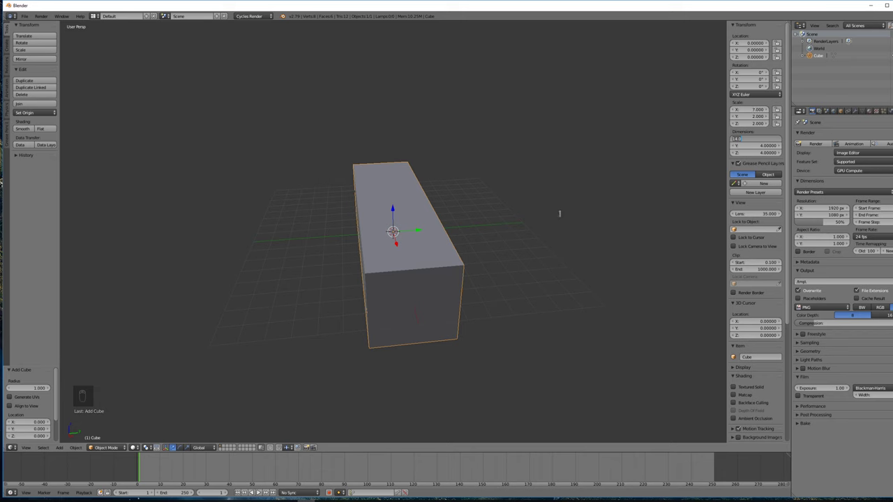
{"action": "key", "text": "Return"}
Step: Raise the Z scale to 4 and orbit around the 14 × 4 × 8 box
{"action": "middle_click_drag", "start_coordinate": [532, 221], "coordinate": [508, 234]}
{"action": "left_click", "coordinate": [752, 124]}
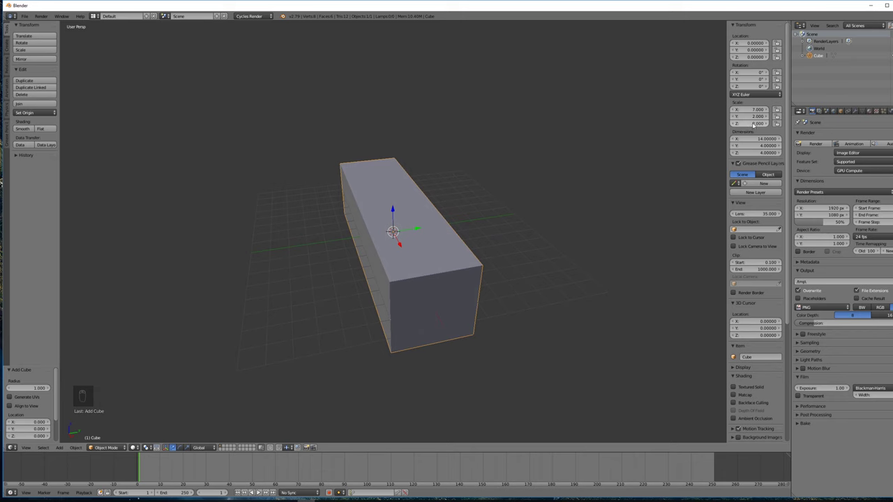
{"action": "type", "text": "4"}
{"action": "key", "text": "Return"}
{"action": "middle_click_drag", "start_coordinate": [550, 178], "coordinate": [578, 162]}
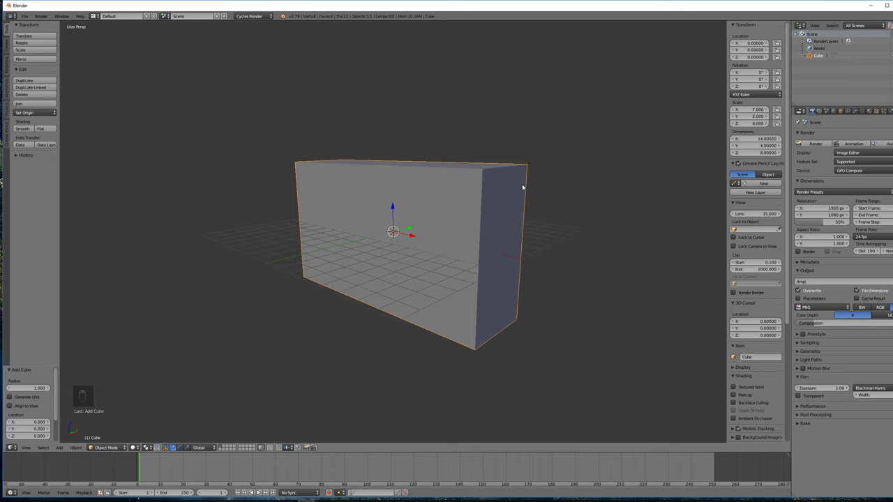
{"action": "middle_click_drag", "start_coordinate": [263, 286], "coordinate": [380, 278]}
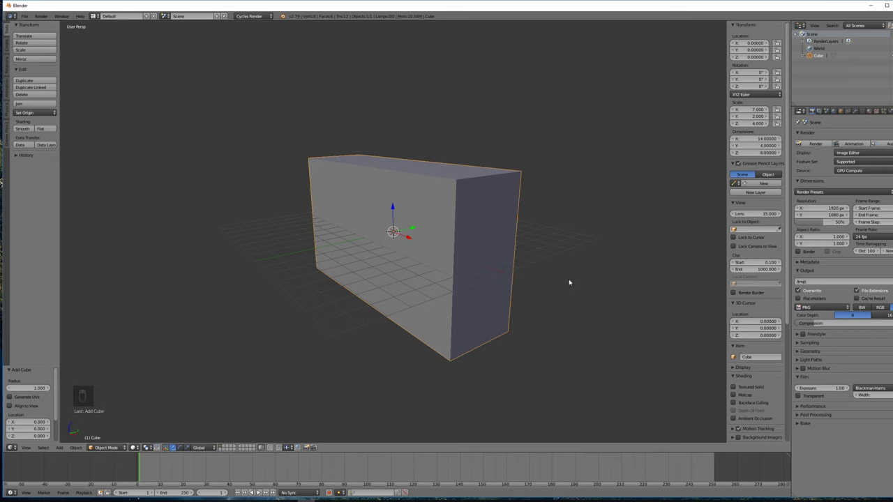
{"action": "middle_click_drag", "start_coordinate": [576, 275], "coordinate": [569, 275]}
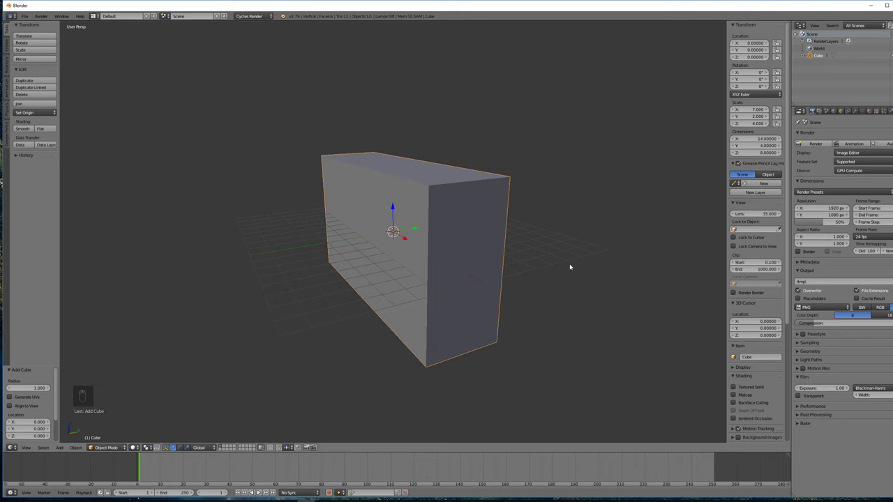
Step: Enter Edit Mode in face select and select the box's end face
{"action": "key", "text": "Tab"}
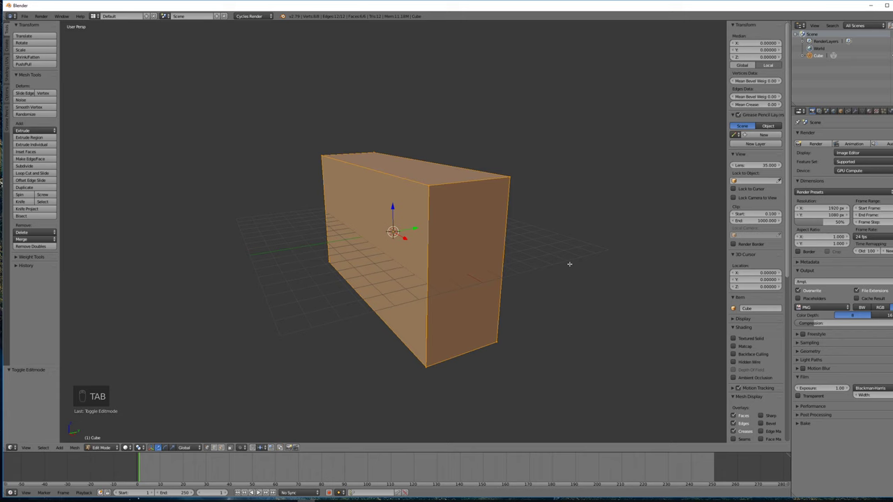
{"action": "key", "text": "a"}
{"action": "key", "text": "a"}
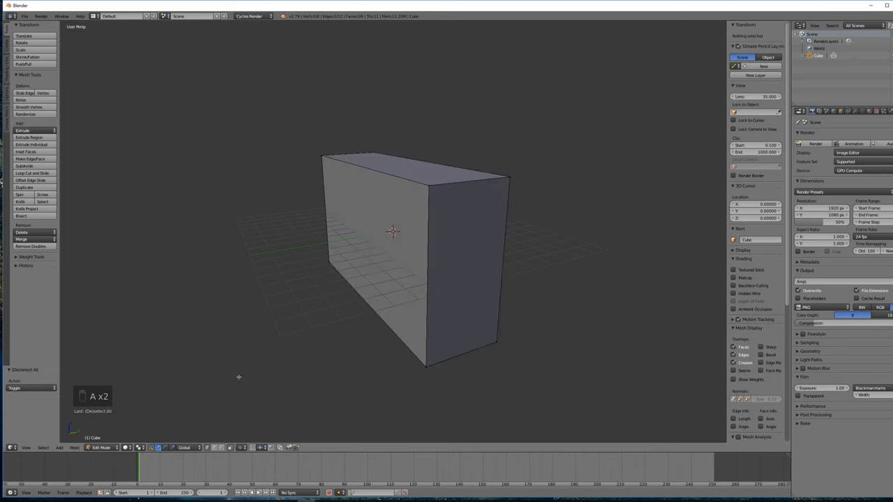
{"action": "left_click", "coordinate": [222, 448]}
{"action": "mouse_move", "coordinate": [565, 270]}
{"action": "middle_mouse_down"}
{"action": "mouse_move", "coordinate": [546, 259]}
{"action": "mouse_move", "coordinate": [562, 263]}
{"action": "middle_mouse_up"}
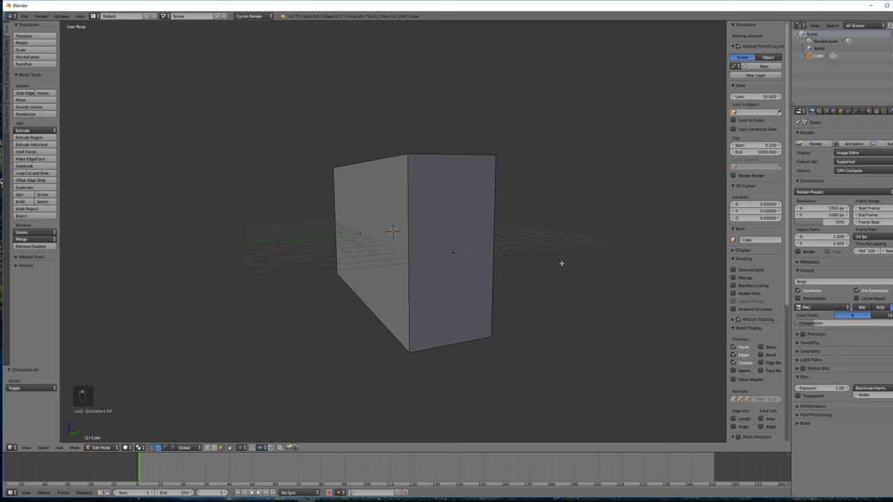
{"action": "right_click", "coordinate": [472, 221]}
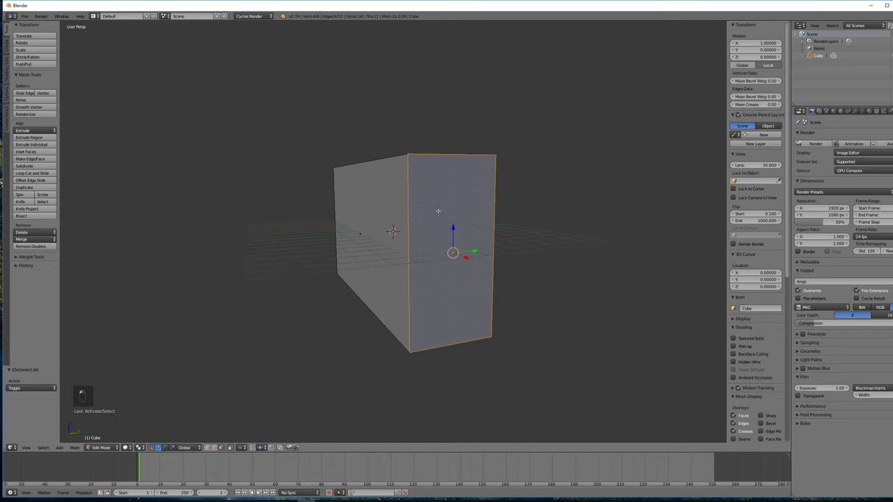
Step: Subdivide the end face into four and delete two quarters to open half of it
{"action": "left_click", "coordinate": [25, 166]}
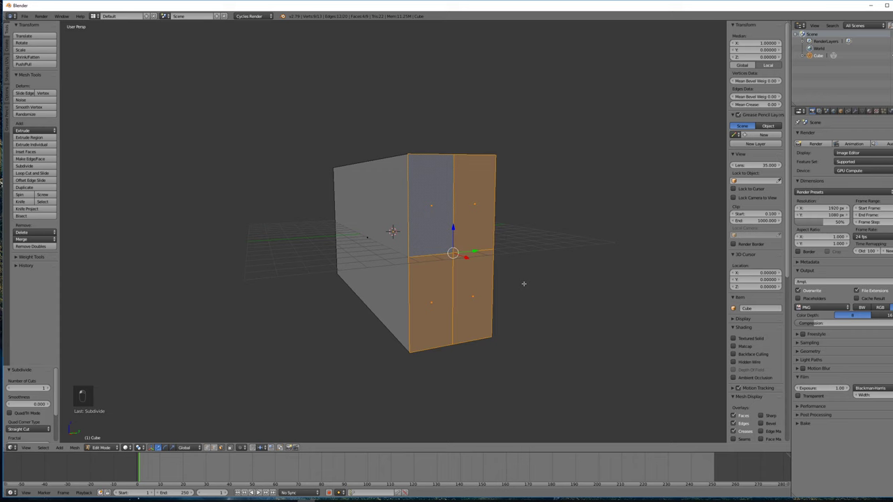
{"action": "key", "text": "a"}
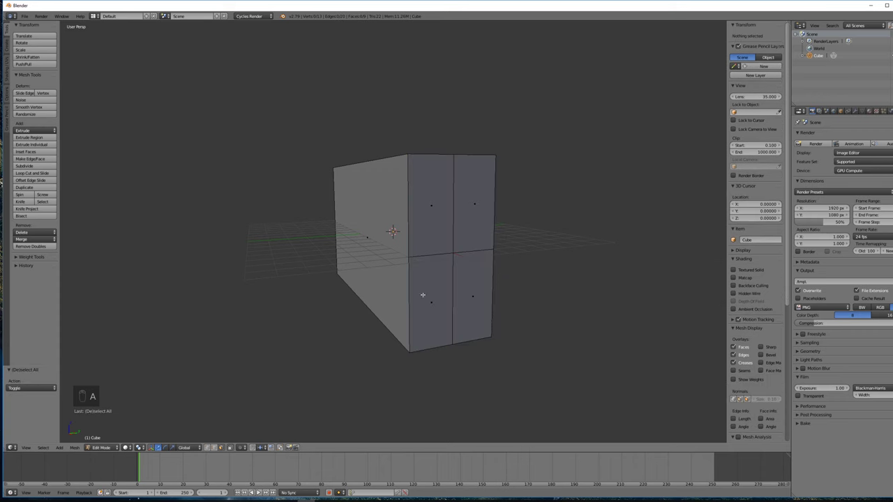
{"action": "right_click", "coordinate": [424, 296]}
{"action": "right_click", "coordinate": [427, 209]}
{"action": "key", "text": "Delete"}
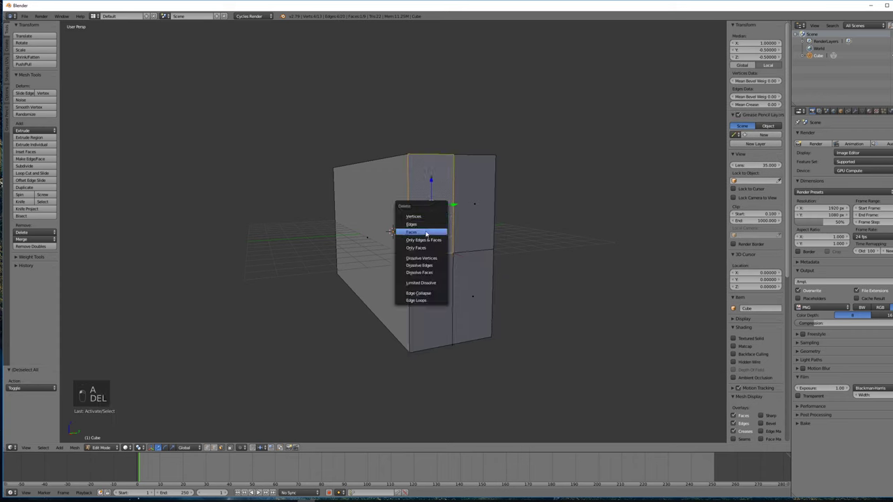
{"action": "left_click", "coordinate": [427, 231]}
{"action": "right_click", "coordinate": [467, 220]}
{"action": "key", "text": "Delete"}
{"action": "left_click", "coordinate": [465, 216]}
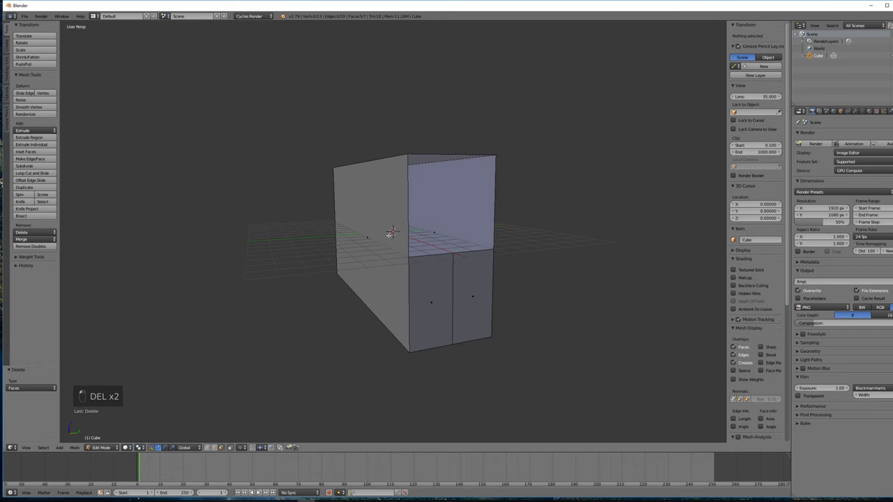
Step: Subdivide the opposite end face and delete its lower-left and lower-right quarters
{"action": "middle_click_drag", "start_coordinate": [465, 216], "coordinate": [436, 245]}
{"action": "right_click", "coordinate": [328, 251]}
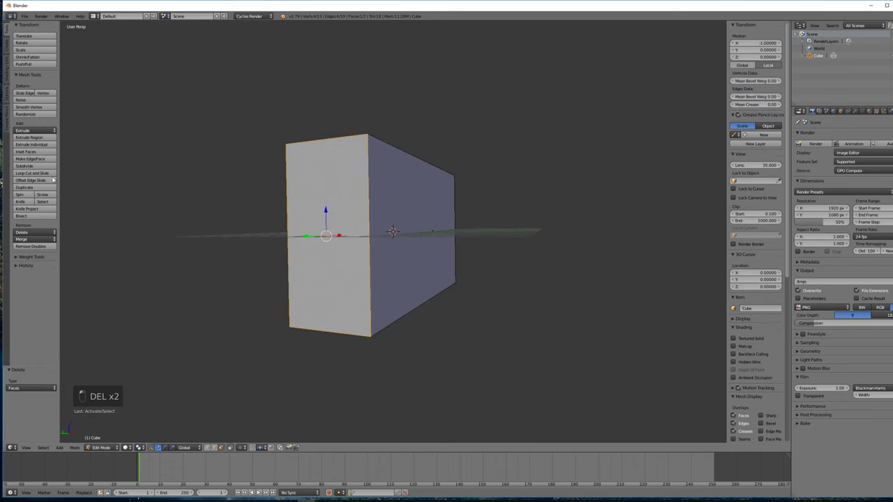
{"action": "left_click", "coordinate": [28, 166]}
{"action": "right_click", "coordinate": [311, 279]}
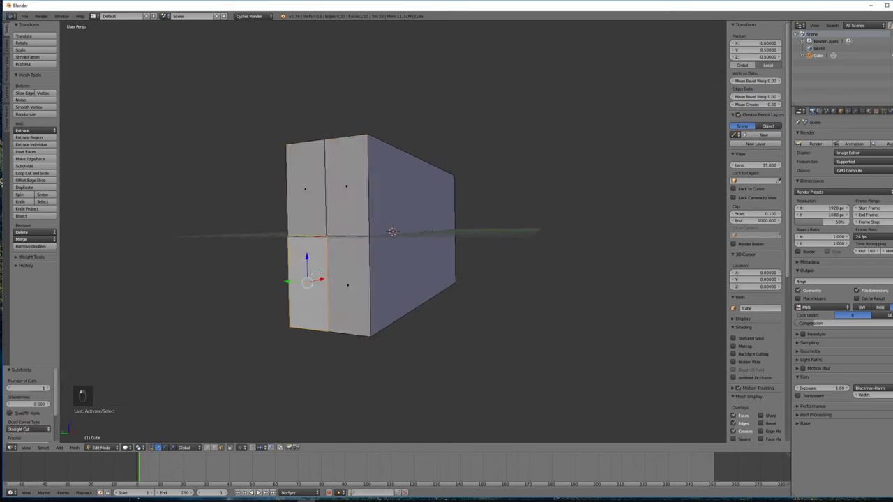
{"action": "key", "text": "Delete"}
{"action": "left_click", "coordinate": [312, 277]}
{"action": "right_click", "coordinate": [342, 278]}
{"action": "key", "text": "Delete"}
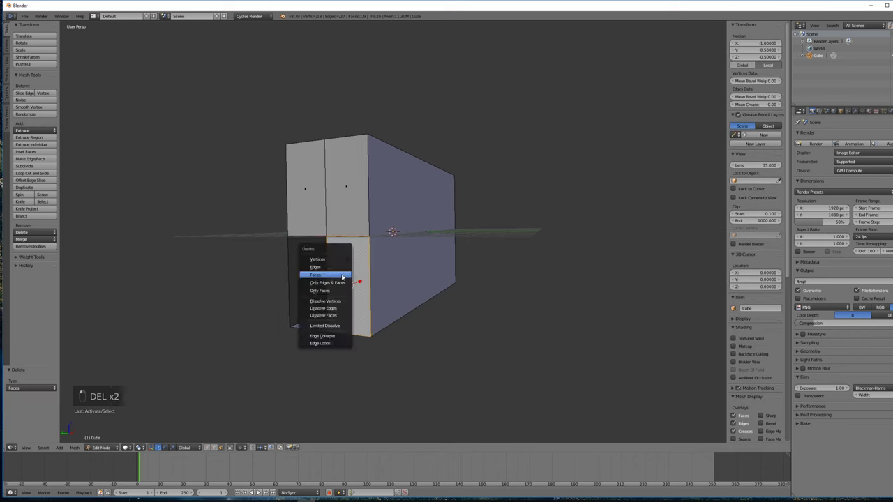
{"action": "left_click", "coordinate": [342, 277]}
Step: Orbit around the opened box and undo the face deletions
{"action": "middle_click_drag", "start_coordinate": [465, 279], "coordinate": [339, 297]}
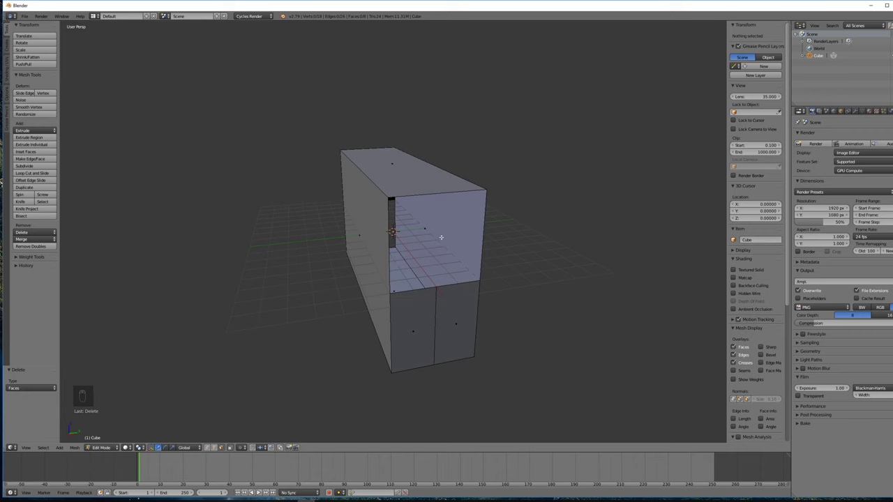
{"action": "middle_click_drag", "start_coordinate": [441, 237], "coordinate": [442, 257]}
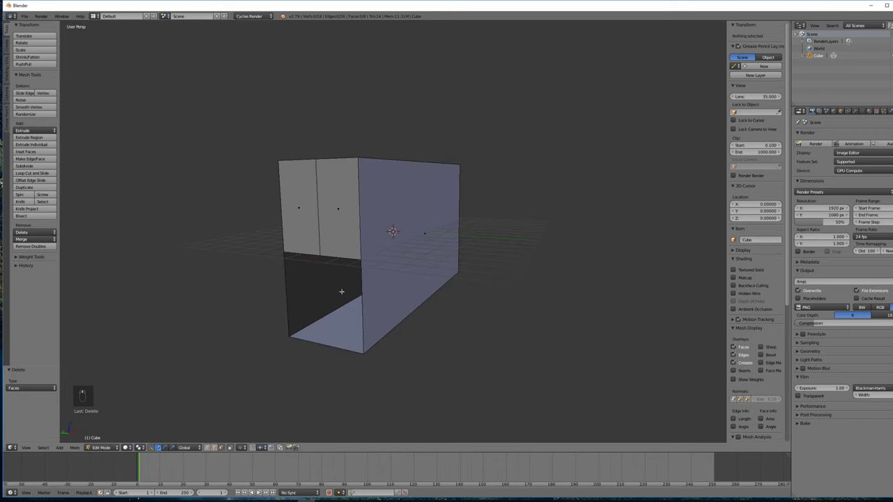
{"action": "key", "text": "ctrl+z"}
{"action": "key", "text": "ctrl+z"}
{"action": "key", "text": "ctrl+z"}
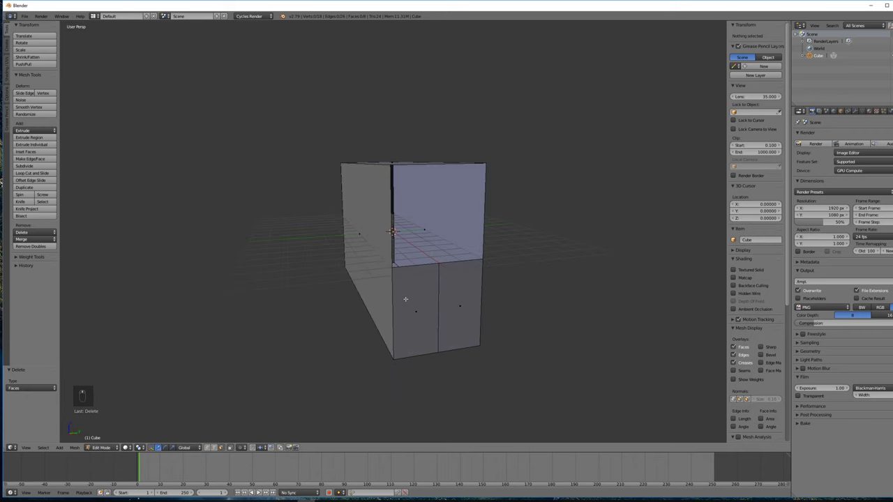
Step: Undo back to the plain solid box and deselect everything
{"action": "key", "text": "ctrl+z"}
{"action": "key", "text": "ctrl+z"}
{"action": "key", "text": "ctrl+z"}
{"action": "key", "text": "ctrl+z"}
{"action": "key", "text": "ctrl+z"}
{"action": "key", "text": "ctrl+z"}
{"action": "key", "text": "ctrl+z"}
{"action": "key", "text": "ctrl+z"}
{"action": "key", "text": "ctrl+z"}
{"action": "key", "text": "ctrl+z"}
{"action": "key", "text": "ctrl+z"}
{"action": "key", "text": "ctrl+z"}
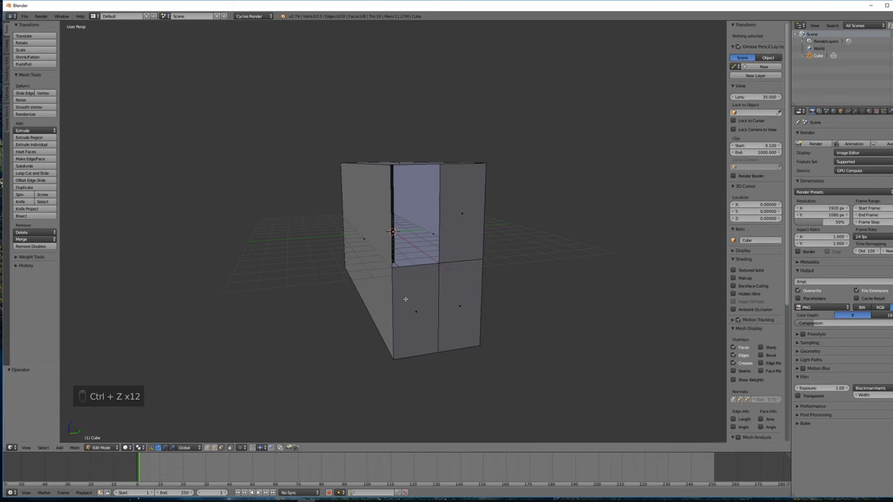
{"action": "key", "text": "ctrl+z"}
{"action": "key", "text": "ctrl+z"}
{"action": "key", "text": "ctrl+z"}
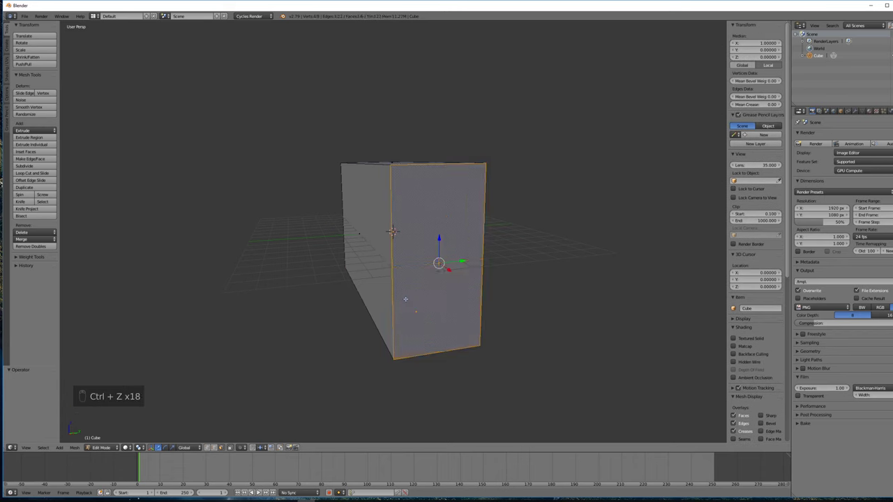
{"action": "key", "text": "a"}
{"action": "mouse_move", "coordinate": [298, 285]}
{"action": "middle_mouse_down"}
{"action": "mouse_move", "coordinate": [328, 283]}
{"action": "mouse_move", "coordinate": [300, 288]}
{"action": "middle_mouse_up"}
{"action": "key", "text": "a"}
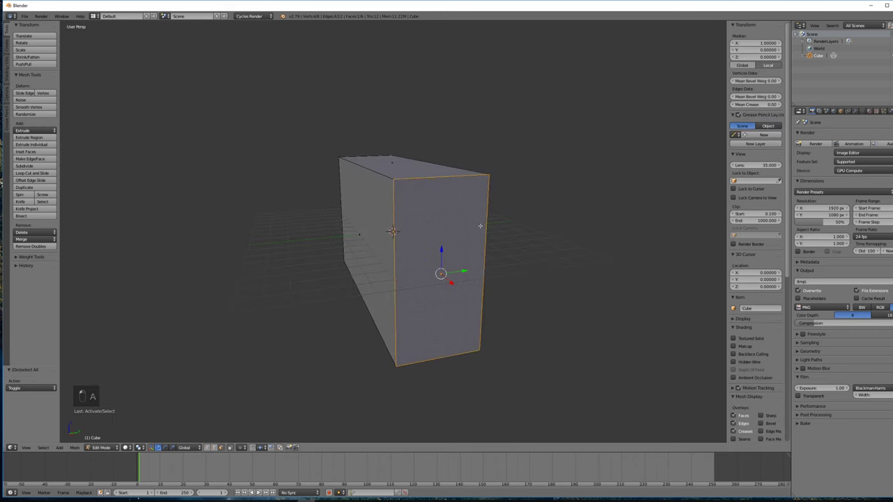
{"action": "key", "text": "a"}
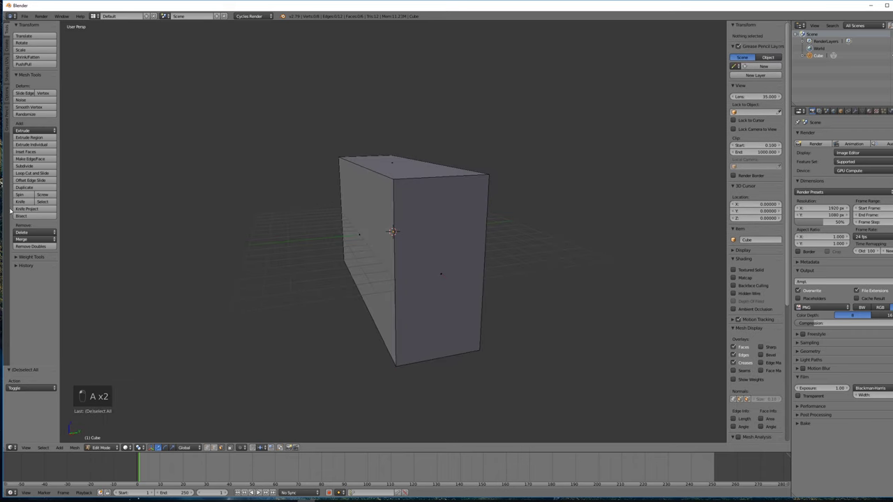
Step: Add a horizontal loop cut around the middle of the box
{"action": "left_click", "coordinate": [35, 174]}
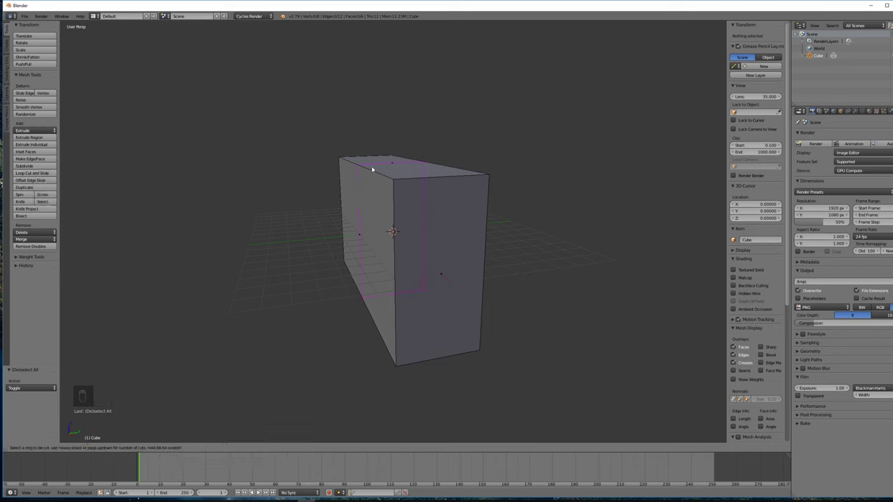
{"action": "left_click", "coordinate": [402, 276]}
{"action": "left_click", "coordinate": [402, 273]}
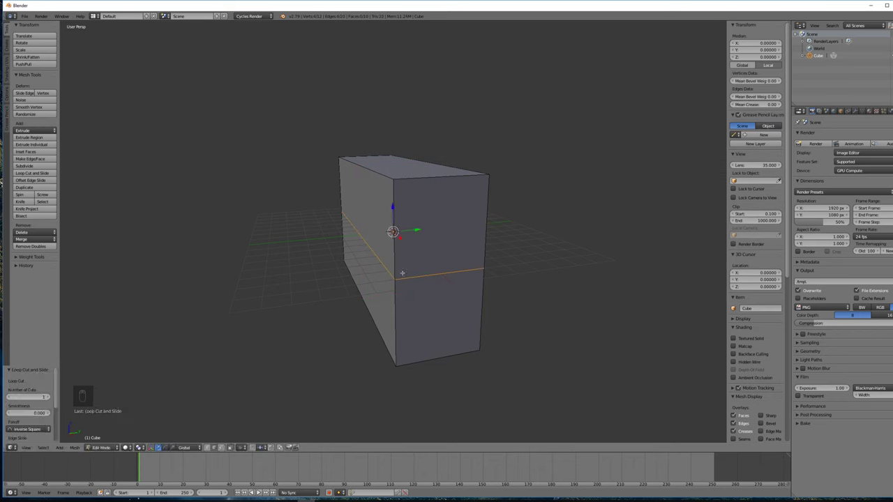
Step: Delete the upper face on the box's front end
{"action": "key", "text": "3"}
{"action": "right_click", "coordinate": [438, 251]}
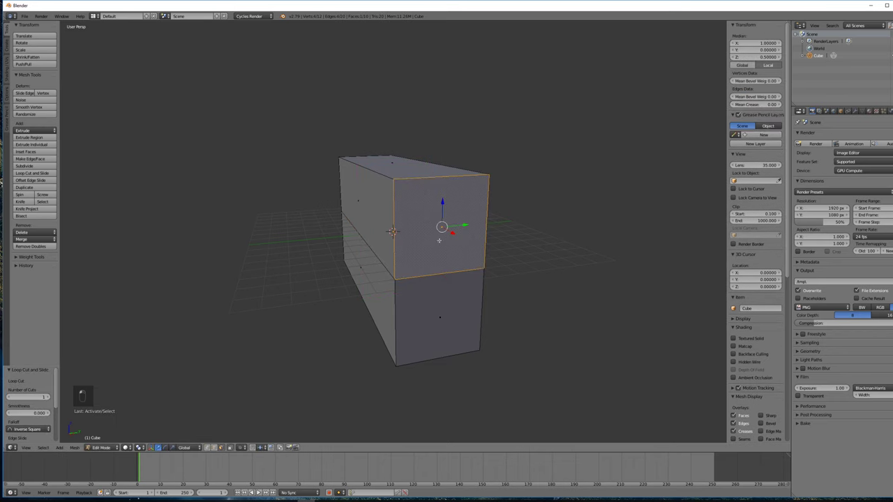
{"action": "right_click", "coordinate": [438, 251]}
{"action": "right_click", "coordinate": [438, 250]}
{"action": "key", "text": "Delete"}
{"action": "left_click", "coordinate": [418, 237]}
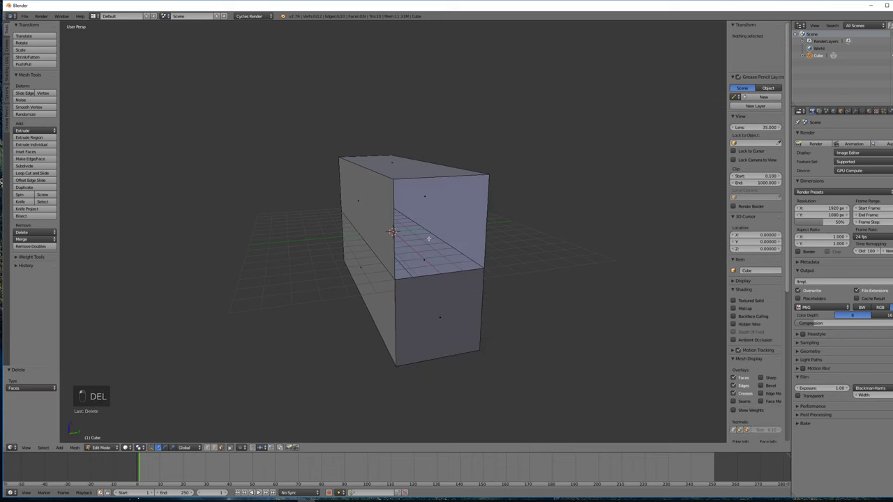
Step: Delete the lower face at the far end and view through the openings
{"action": "middle_click_drag", "start_coordinate": [419, 238], "coordinate": [335, 238]}
{"action": "right_click", "coordinate": [307, 282]}
{"action": "key", "text": "Delete"}
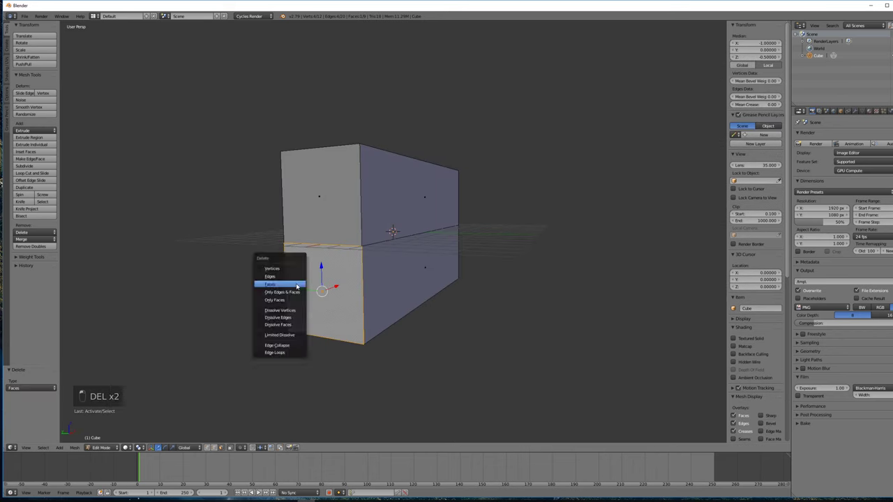
{"action": "left_click", "coordinate": [293, 285]}
{"action": "middle_click_drag", "start_coordinate": [437, 271], "coordinate": [352, 266]}
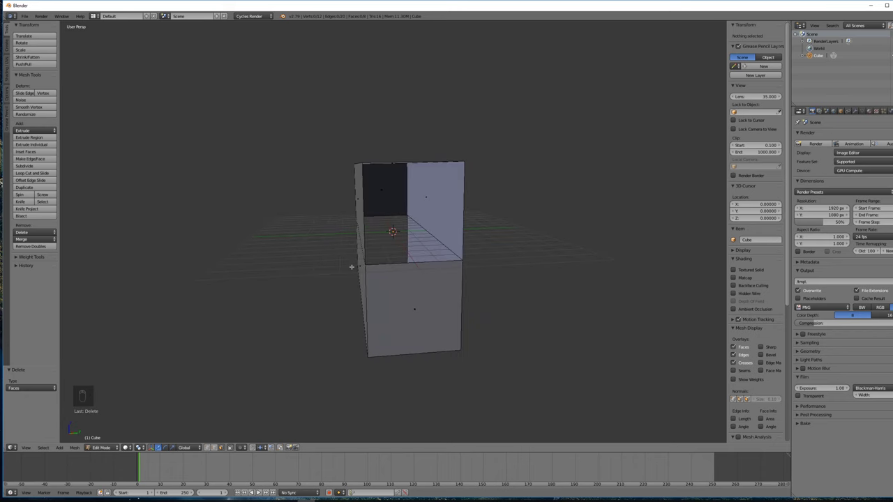
{"action": "mouse_move", "coordinate": [484, 281]}
{"action": "middle_mouse_down"}
{"action": "mouse_move", "coordinate": [490, 295]}
{"action": "mouse_move", "coordinate": [484, 292]}
{"action": "middle_mouse_up"}
Step: Return to Object Mode, deselect the box, and add a plane at the centre
{"action": "key", "text": "Tab"}
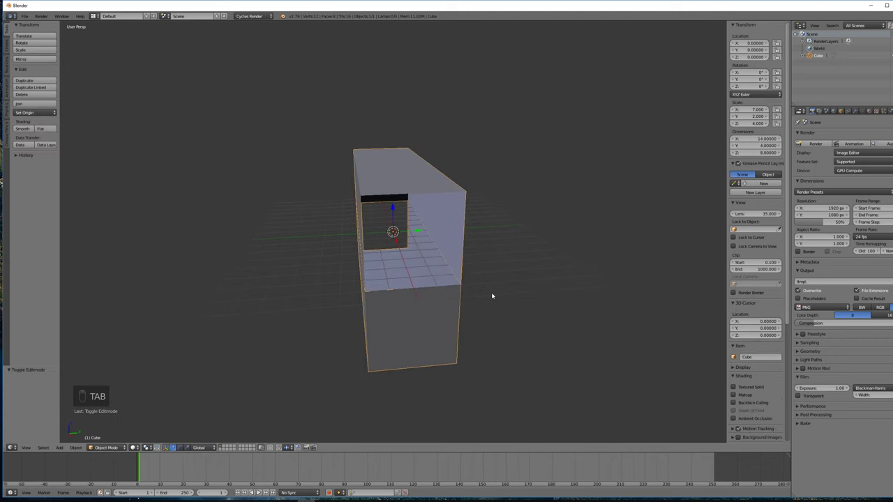
{"action": "key", "text": "a"}
{"action": "key", "text": "a"}
{"action": "middle_click_drag", "start_coordinate": [491, 293], "coordinate": [508, 299]}
{"action": "key", "text": "shift+a"}
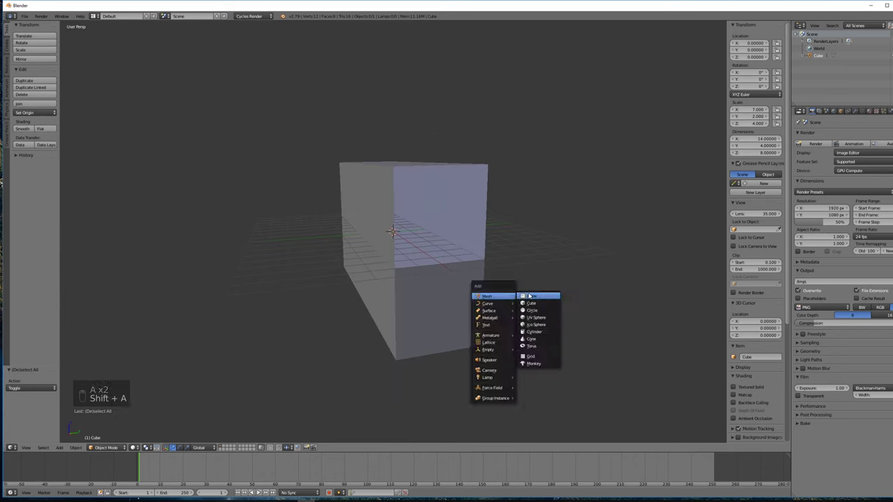
{"action": "left_click", "coordinate": [530, 295]}
Step: Scale the plane to 14 × 4 and tilt it to -15.2° on Y
{"action": "middle_click_drag", "start_coordinate": [542, 265], "coordinate": [530, 283]}
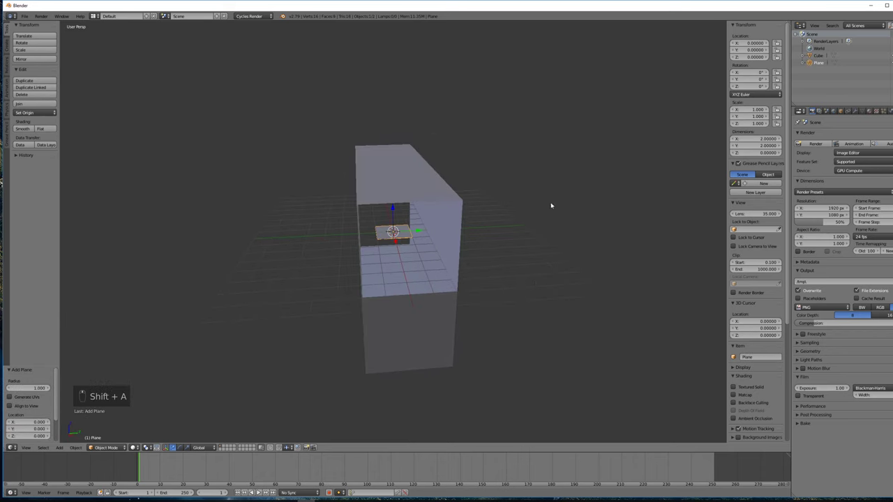
{"action": "left_click", "coordinate": [755, 110]}
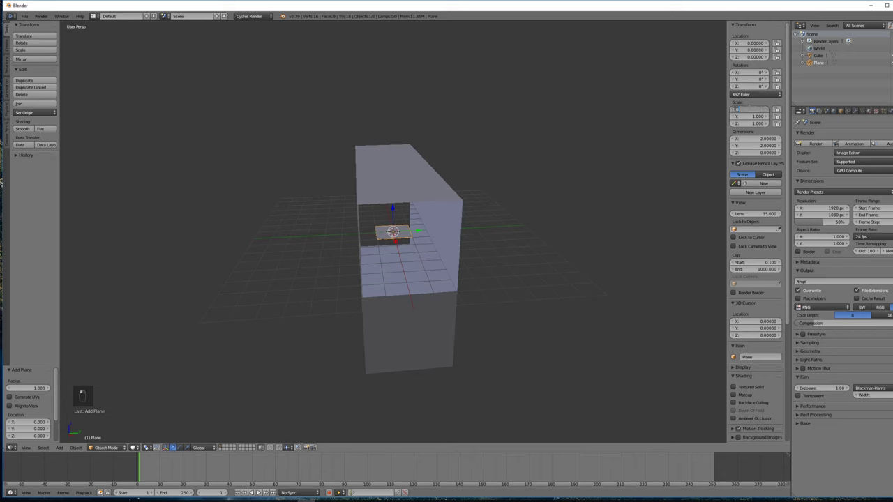
{"action": "type", "text": "2"}
{"action": "key", "text": "Return"}
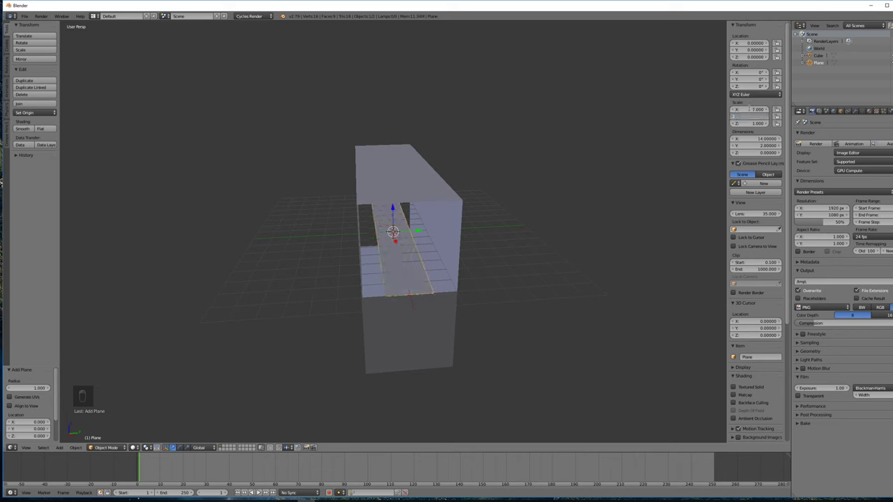
{"action": "key", "text": "Tab"}
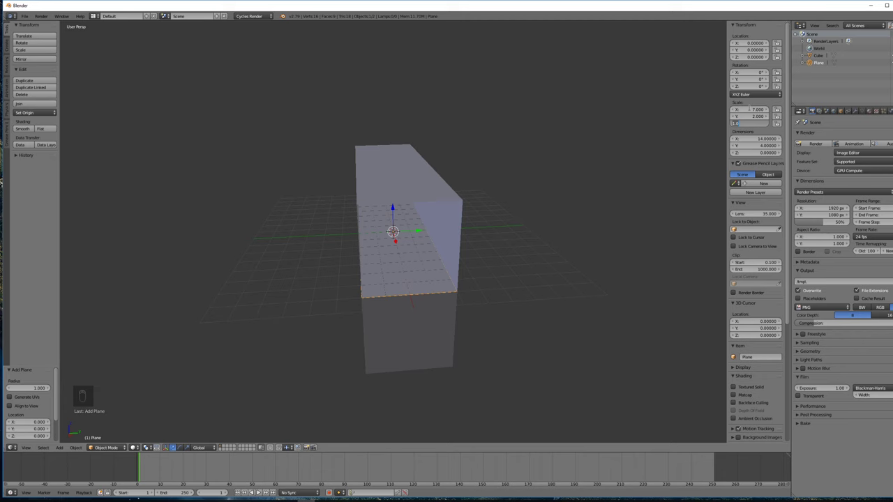
{"action": "key", "text": "Return"}
{"action": "middle_click_drag", "start_coordinate": [620, 173], "coordinate": [626, 164]}
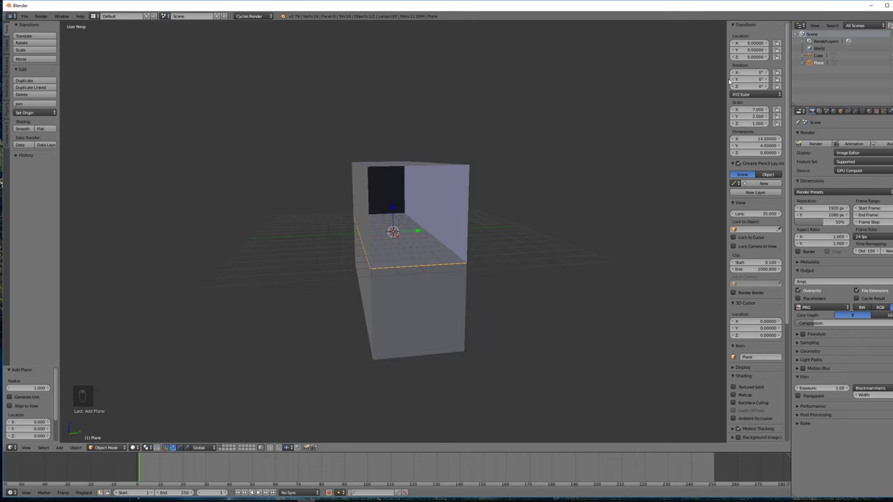
{"action": "left_click_drag", "start_coordinate": [735, 82], "coordinate": [752, 82]}
{"action": "middle_click_drag", "start_coordinate": [522, 221], "coordinate": [486, 228]}
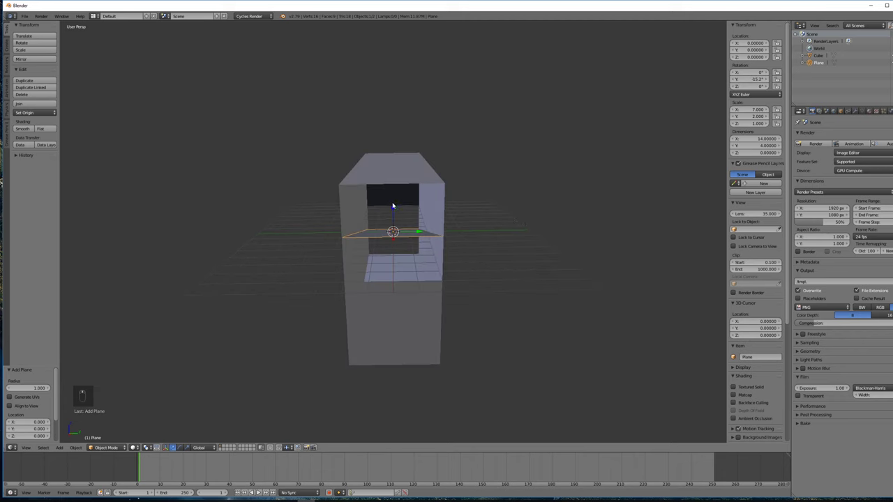
Step: Move the ramp inside the box to about X 0.19, Z -2.14
{"action": "key", "text": "g"}
{"action": "key", "text": "z"}
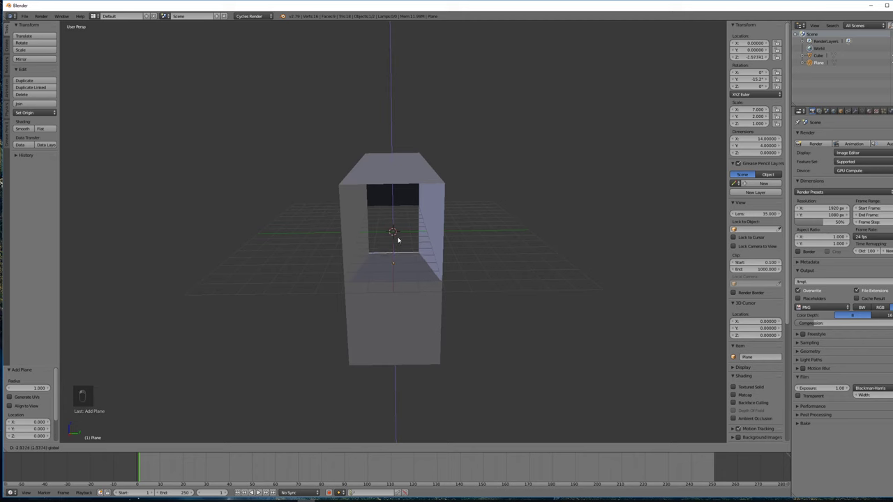
{"action": "left_click", "coordinate": [397, 240]}
{"action": "middle_click_drag", "start_coordinate": [536, 272], "coordinate": [635, 265]}
{"action": "key", "text": "g"}
{"action": "key", "text": "x"}
{"action": "left_click", "coordinate": [375, 271]}
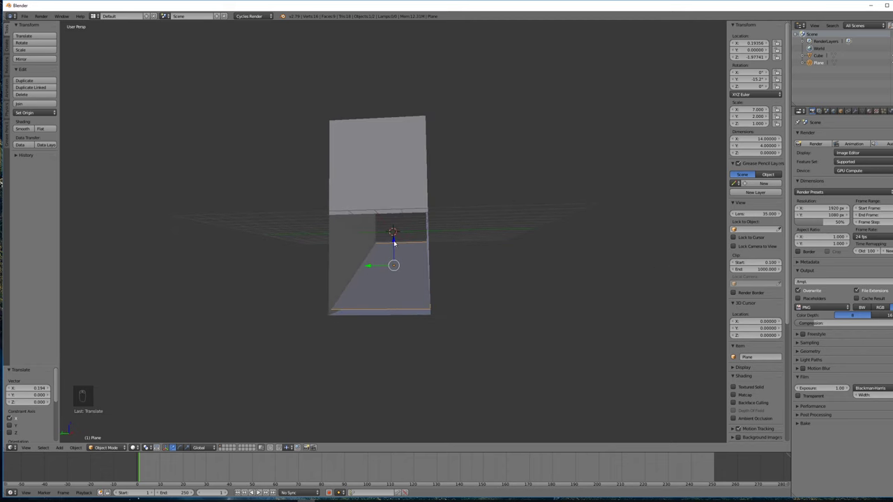
{"action": "key", "text": "g"}
{"action": "key", "text": "z"}
{"action": "left_click", "coordinate": [530, 256]}
{"action": "middle_click_drag", "start_coordinate": [531, 256], "coordinate": [385, 281]}
{"action": "key", "text": "a"}
{"action": "middle_click_drag", "start_coordinate": [557, 281], "coordinate": [559, 269]}
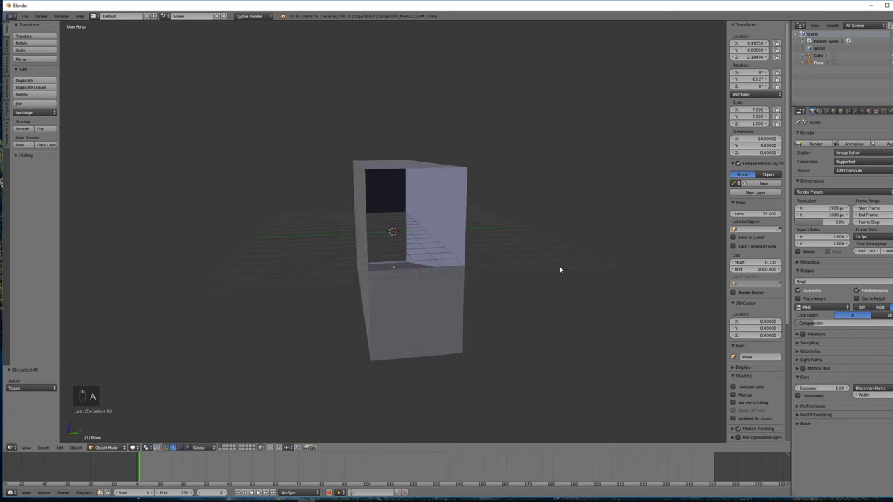
{"action": "key", "text": "shift+f"}
{"action": "scroll", "coordinate": [392, 234], "scroll_direction": "up", "scroll_amount": 2}
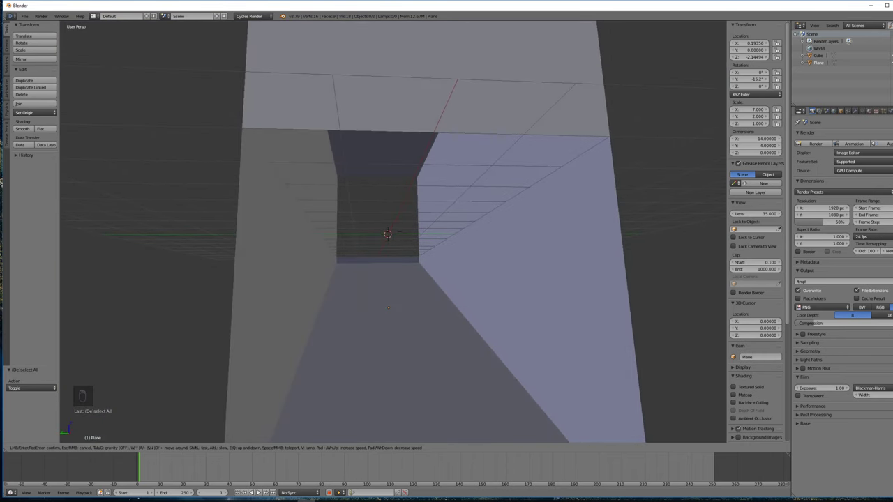
{"action": "key", "text": "Escape"}
{"action": "middle_click_drag", "start_coordinate": [400, 234], "coordinate": [380, 233]}
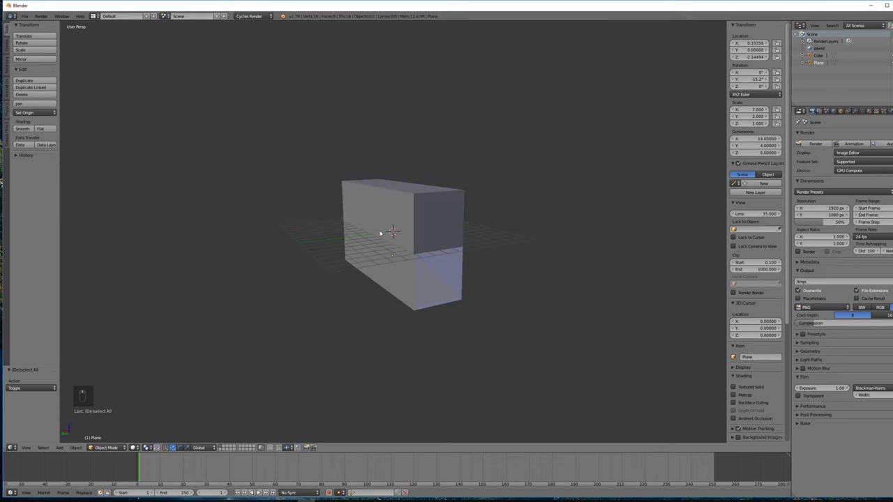
Step: Deselect everything and add a new cube
{"action": "middle_click_drag", "start_coordinate": [466, 228], "coordinate": [456, 251]}
{"action": "key", "text": "a"}
{"action": "key", "text": "a"}
{"action": "key", "text": "a"}
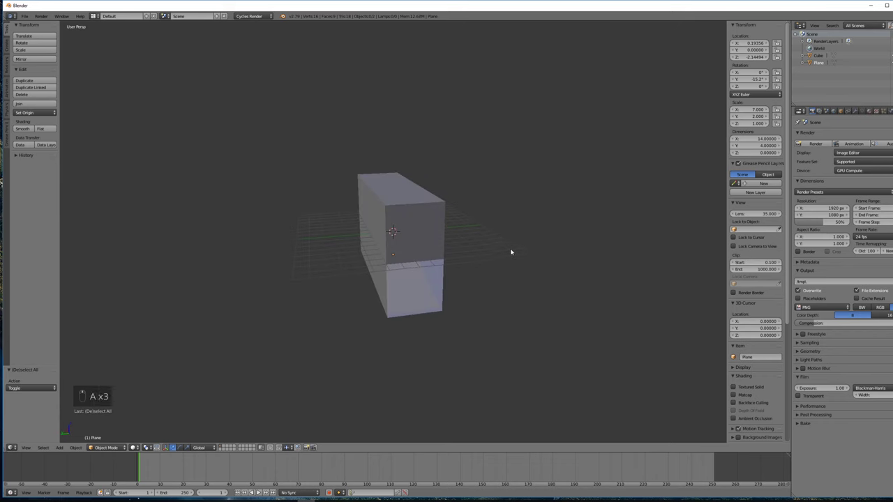
{"action": "key", "text": "shift+a"}
{"action": "mouse_move", "coordinate": [510, 250]}
{"action": "left_click", "coordinate": [539, 258]}
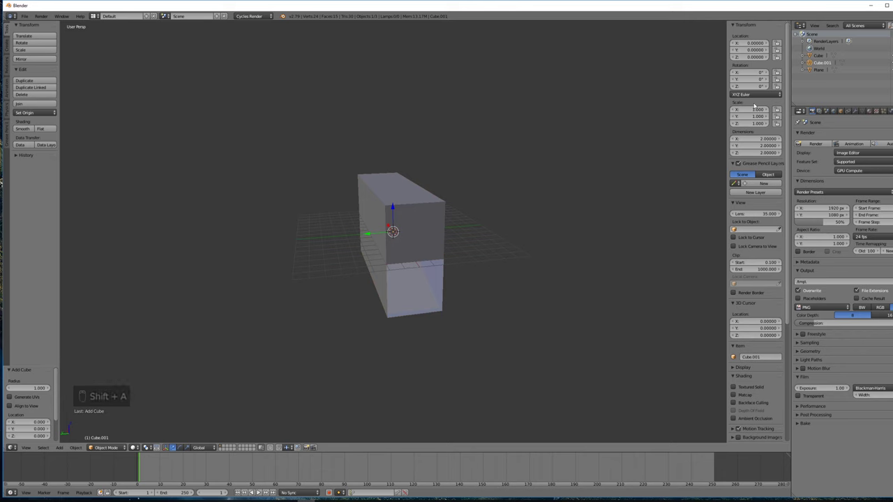
Step: Scale the new cube to 7, 2, 2
{"action": "type", "text": "7"}
{"action": "key", "text": "Tab"}
{"action": "type", "text": "2"}
{"action": "key", "text": "Tab"}
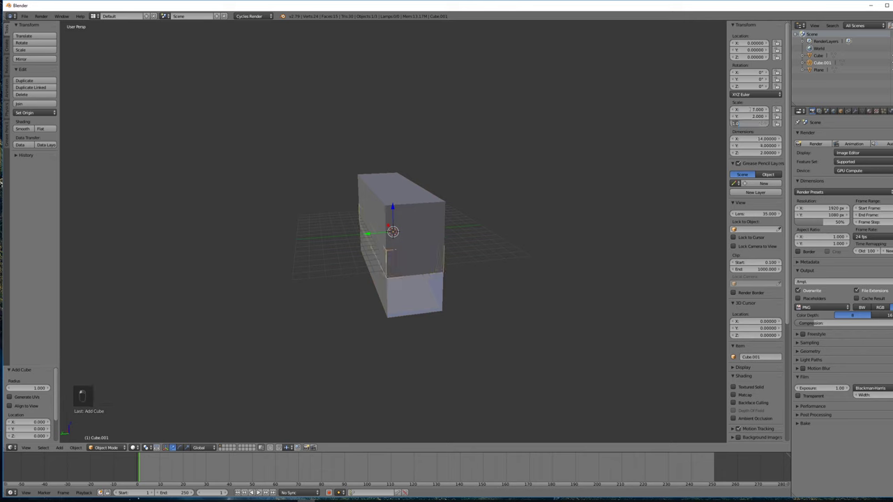
{"action": "type", "text": "2"}
{"action": "key", "text": "Tab"}
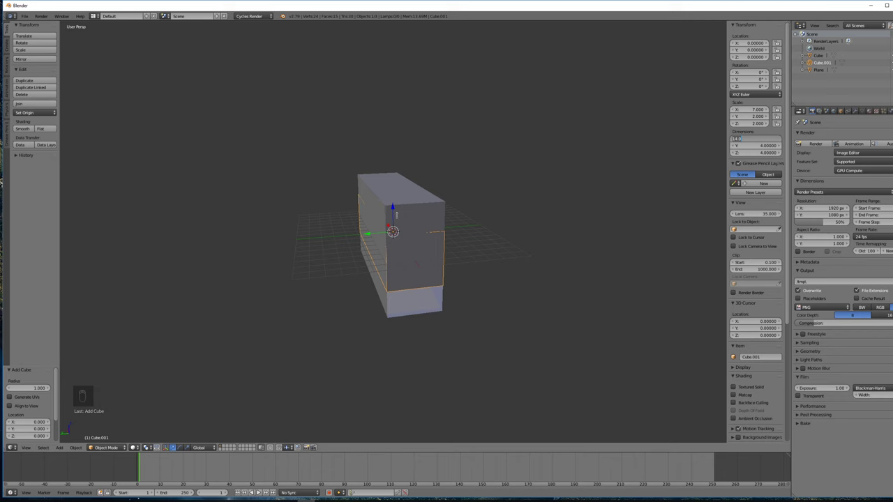
{"action": "key", "text": "Return"}
Step: Move the cube down 2 with G Z -2 and to X -14 with G X -14
{"action": "type", "text": "gz-2"}
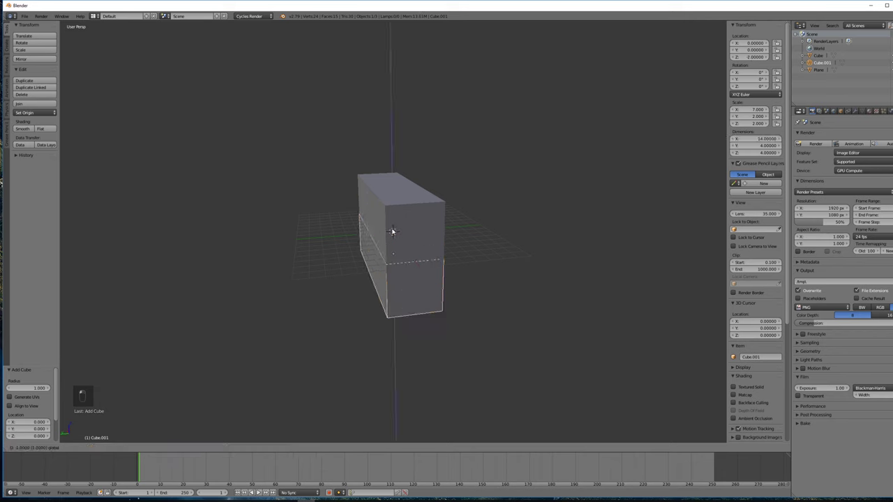
{"action": "key", "text": "Return"}
{"action": "type", "text": "gx-12"}
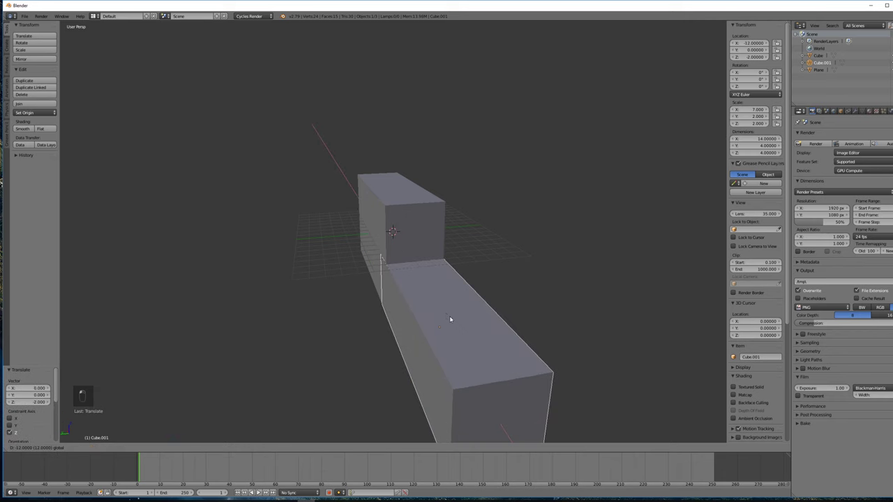
{"action": "key", "text": "BackSpace"}
{"action": "type", "text": "4"}
{"action": "key", "text": "Return"}
{"action": "middle_click_drag", "start_coordinate": [568, 321], "coordinate": [528, 319]}
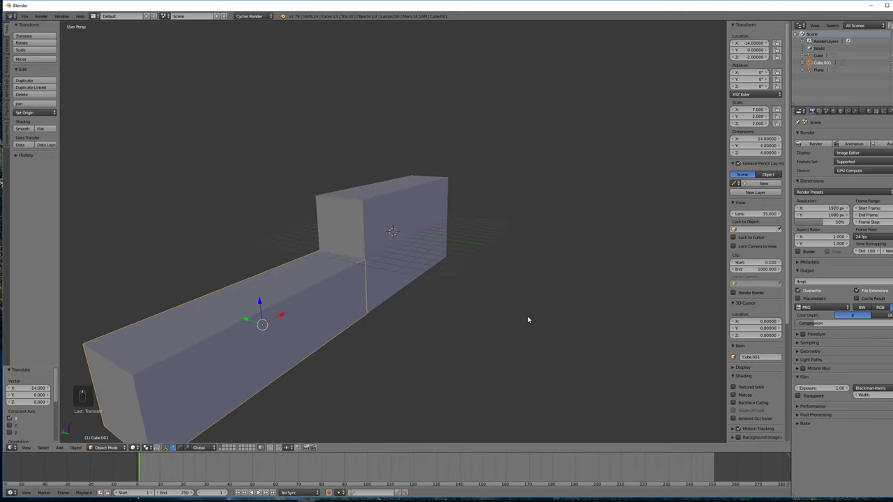
{"action": "key", "text": "Tab"}
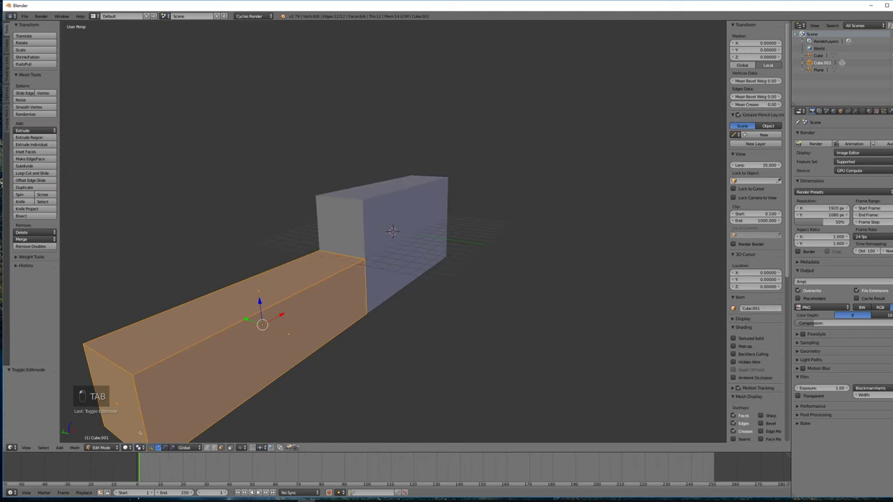
Step: Delete both end faces of the lower corridor box and return to Object Mode
{"action": "right_click", "coordinate": [128, 409]}
{"action": "key", "text": "Delete"}
{"action": "left_click", "coordinate": [128, 409]}
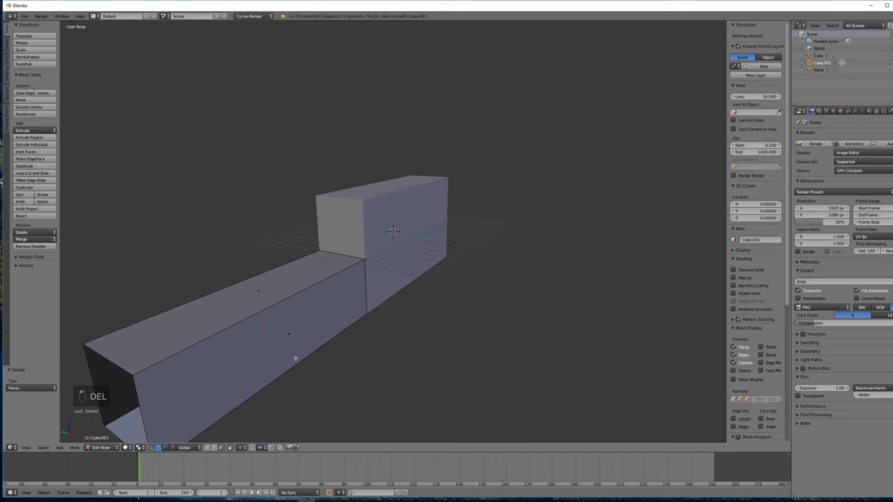
{"action": "middle_click_drag", "start_coordinate": [128, 409], "coordinate": [418, 281]}
{"action": "right_click", "coordinate": [418, 282]}
{"action": "key", "text": "Delete"}
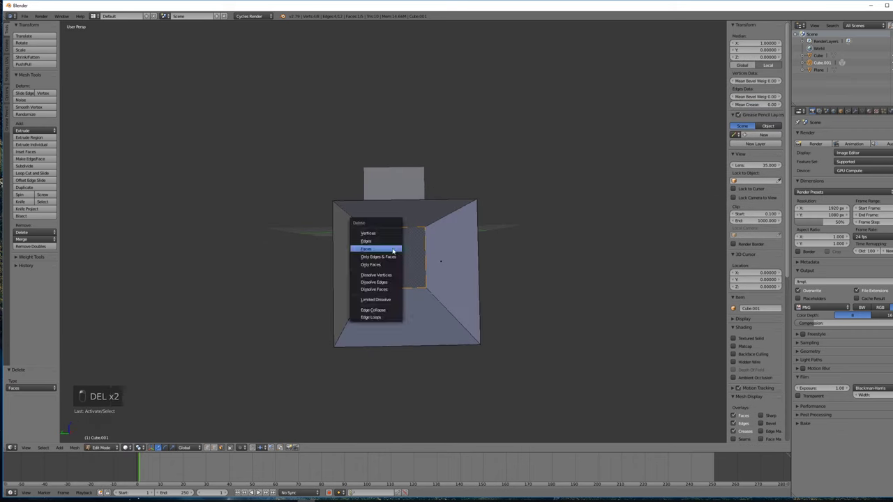
{"action": "left_click", "coordinate": [393, 250]}
{"action": "middle_click_drag", "start_coordinate": [538, 255], "coordinate": [495, 283]}
{"action": "key", "text": "Tab"}
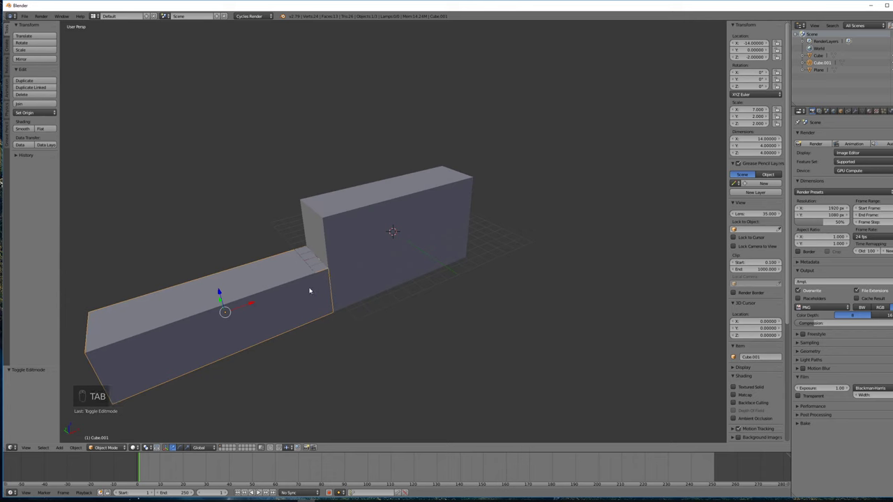
Step: Duplicate the corridor as Cube.002 and place it at X 14, Z 2
{"action": "key", "text": "shift+d"}
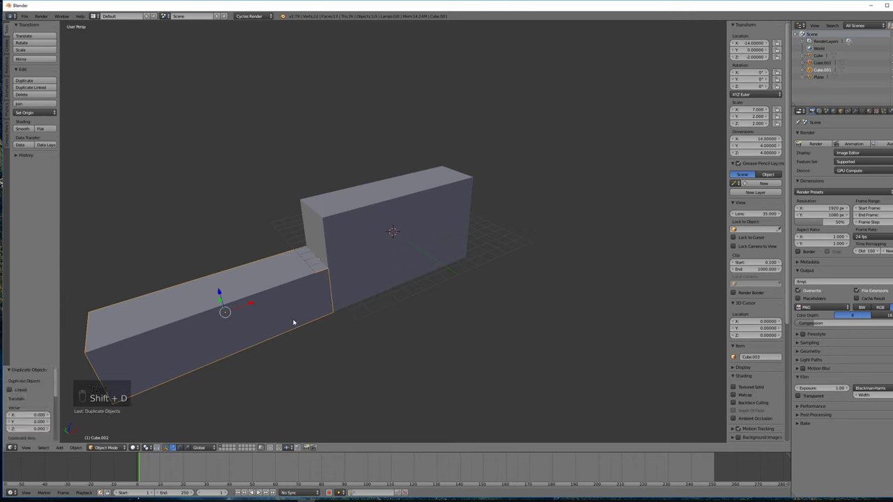
{"action": "left_click_drag", "start_coordinate": [214, 272], "coordinate": [573, 187]}
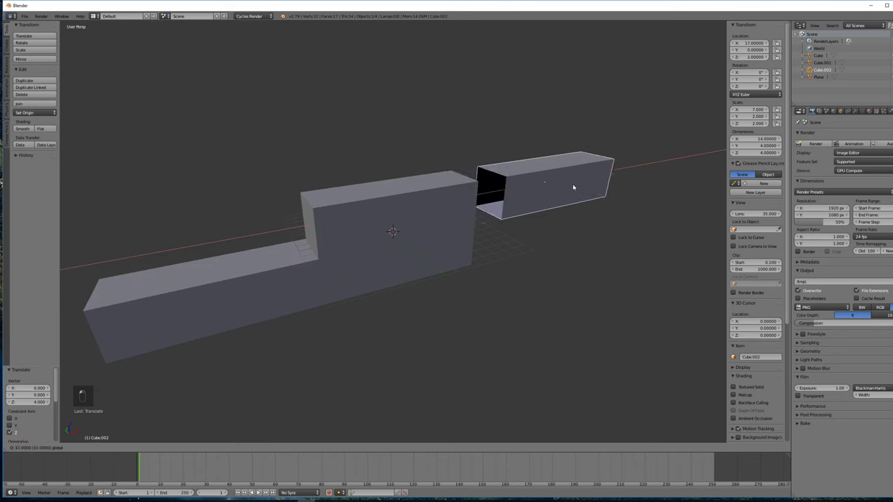
{"action": "middle_click_drag", "start_coordinate": [555, 215], "coordinate": [496, 241]}
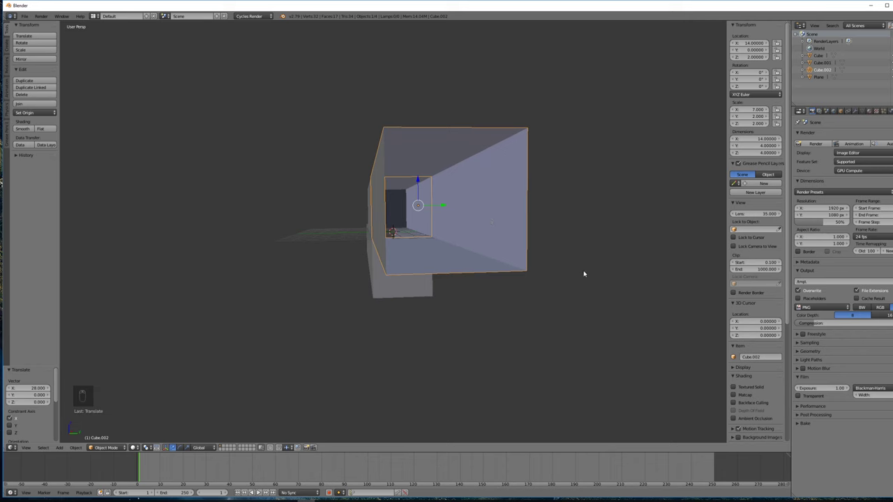
{"action": "key", "text": "a"}
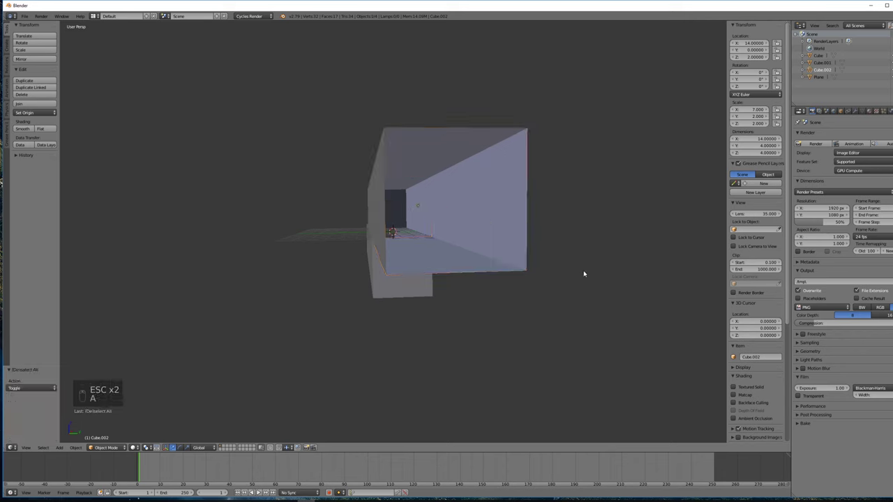
{"action": "key", "text": "shift+f"}
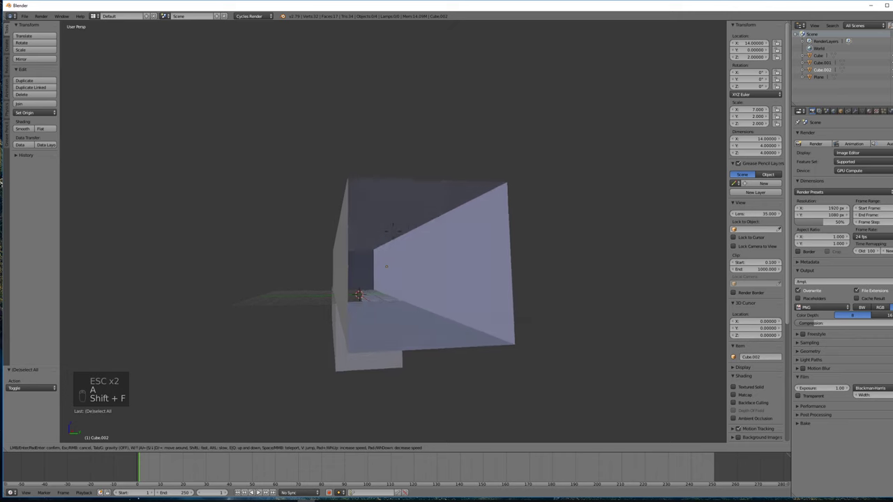